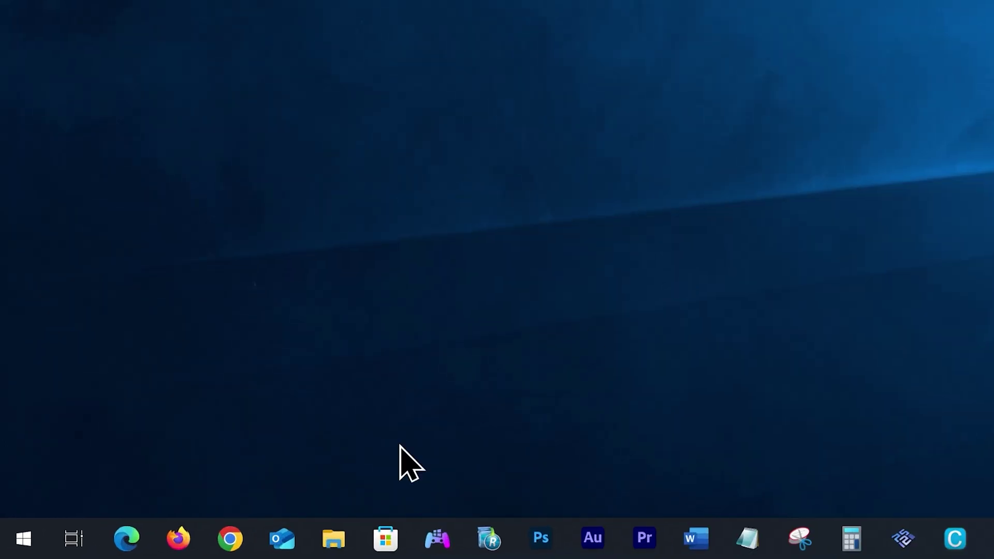
Open Local Disk (C:) Properties from This PC, showing 80.3 GB free of 894 GB
click(333, 540)
click(89, 348)
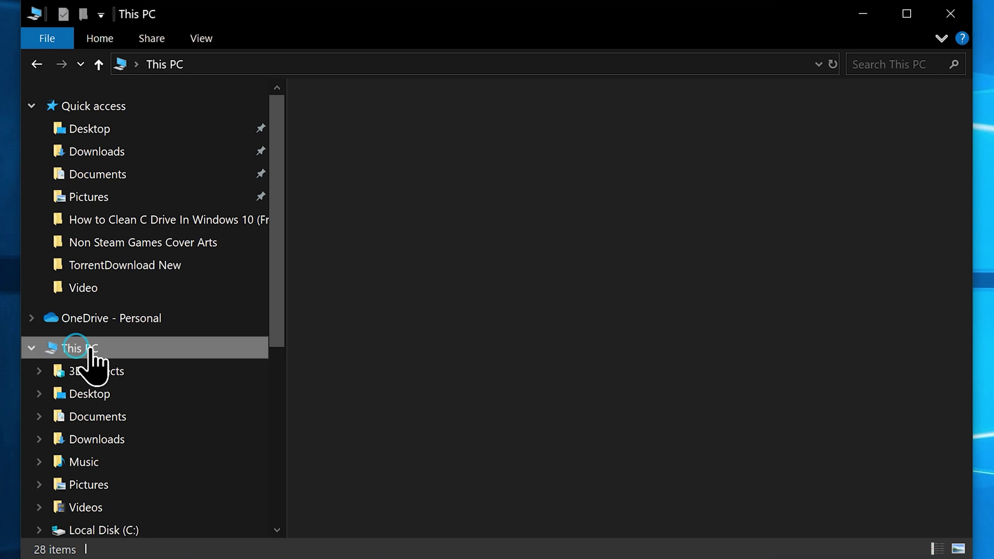
scroll(444, 349, down, 2)
right_click(448, 288)
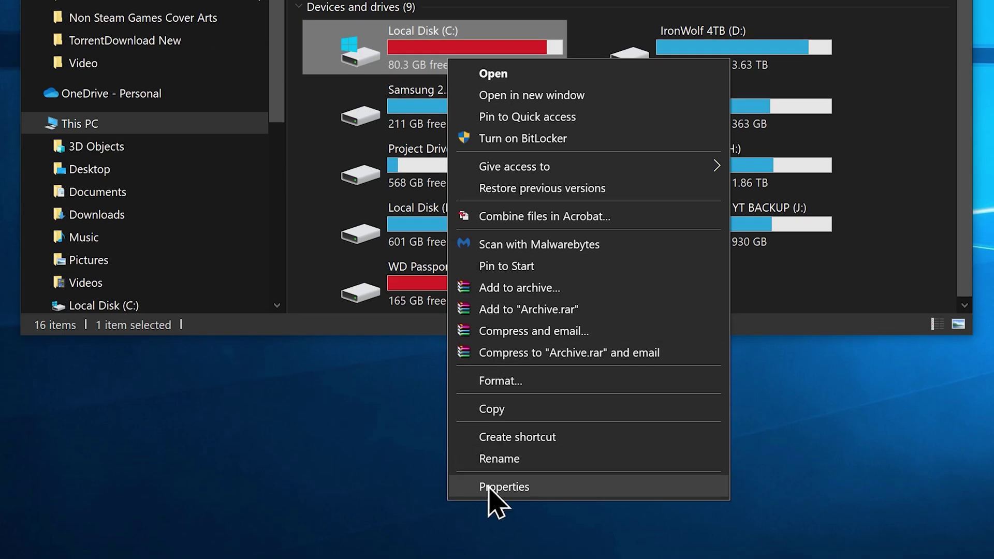
click(490, 484)
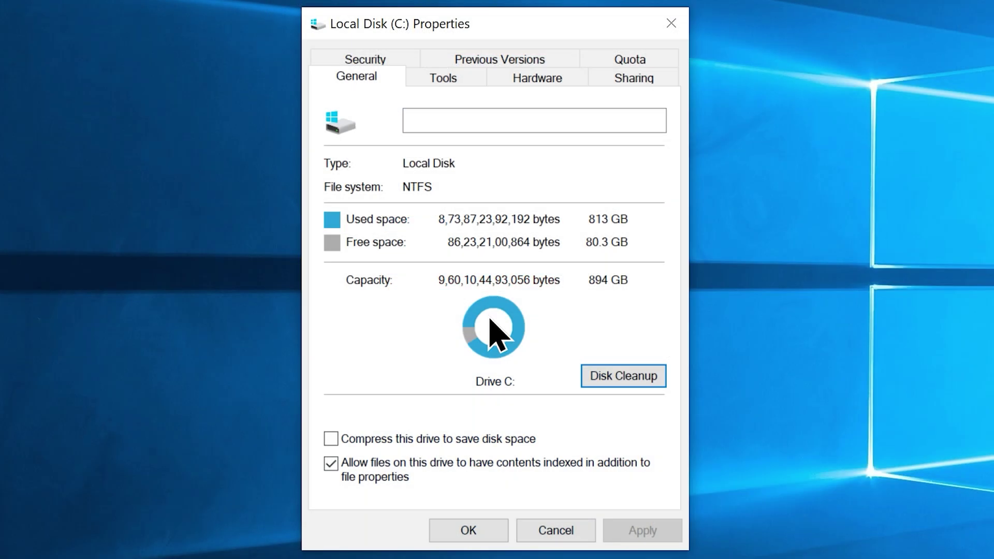
Scan drive C with system files included, marking DirectX Shader Cache and Delivery Optimization Files
click(611, 383)
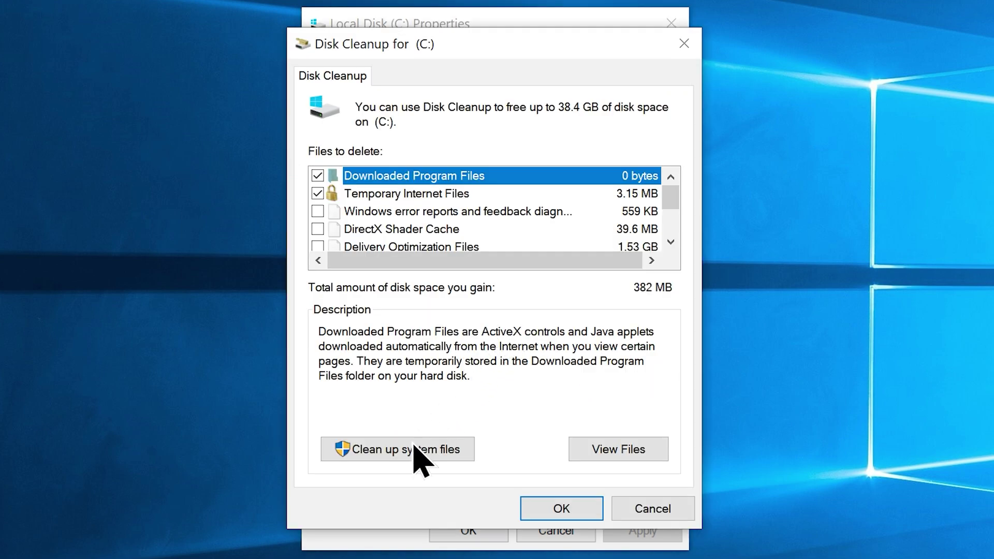
click(415, 449)
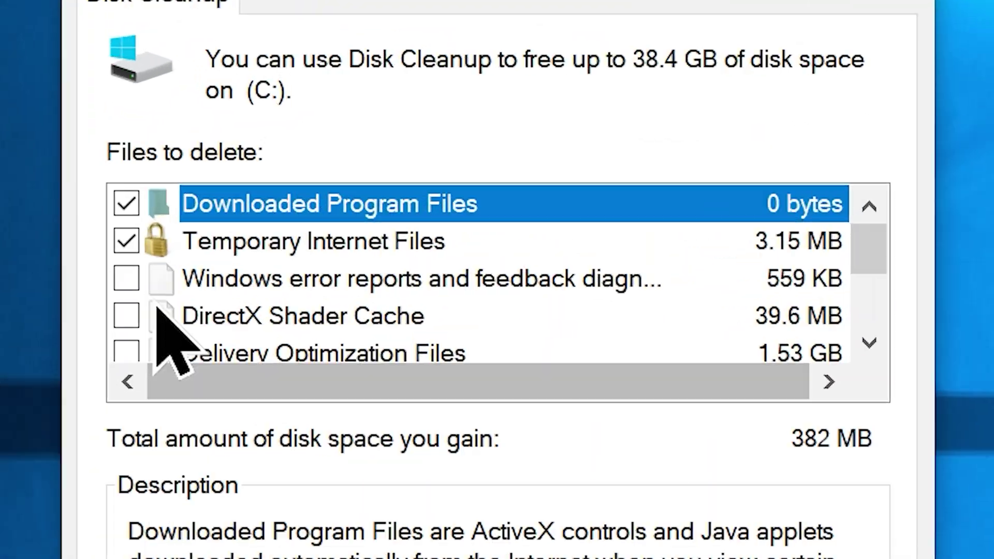
click(319, 229)
click(319, 249)
scroll(322, 235, down, 2)
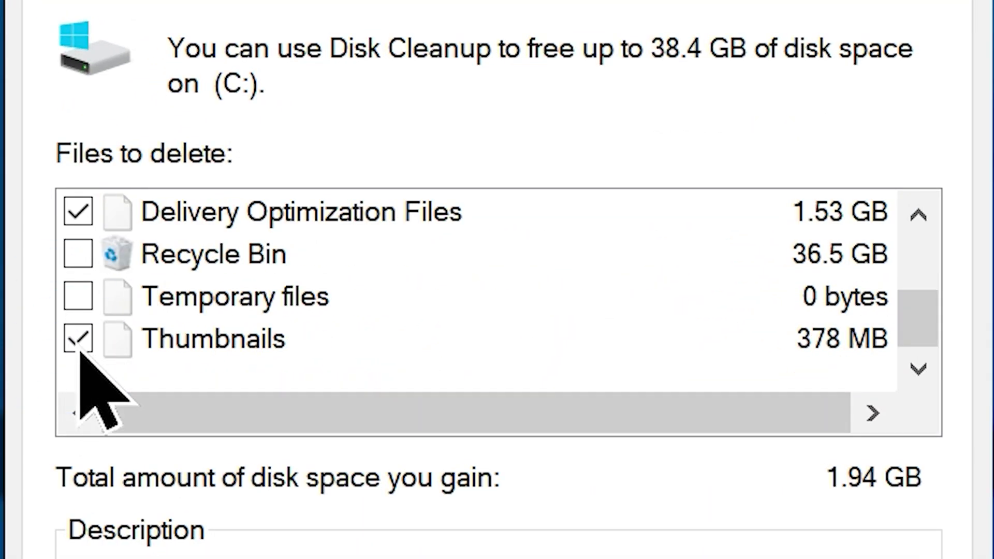
scroll(83, 311, up, 2)
Delete the checked files, raising free space to 118 GB, and close the drive properties
click(565, 510)
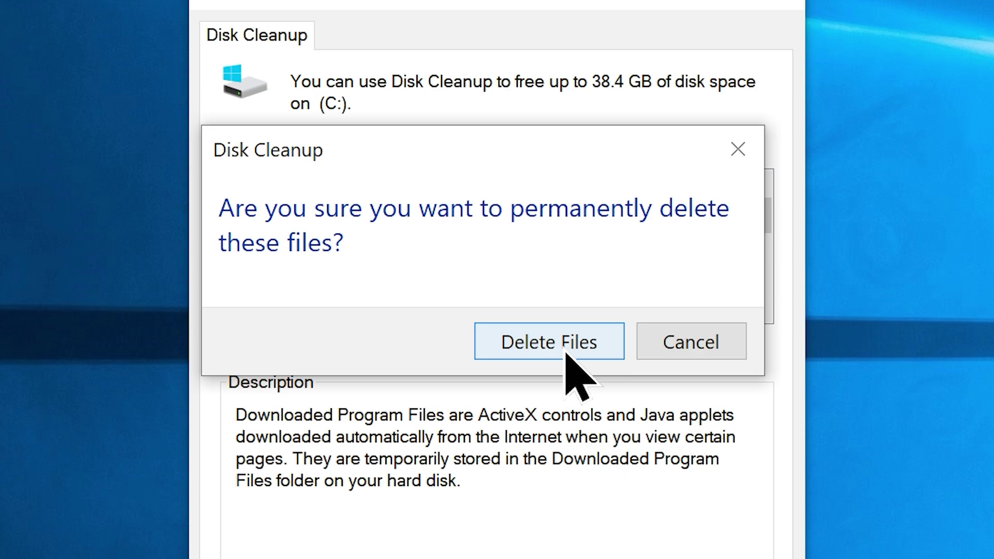
click(566, 351)
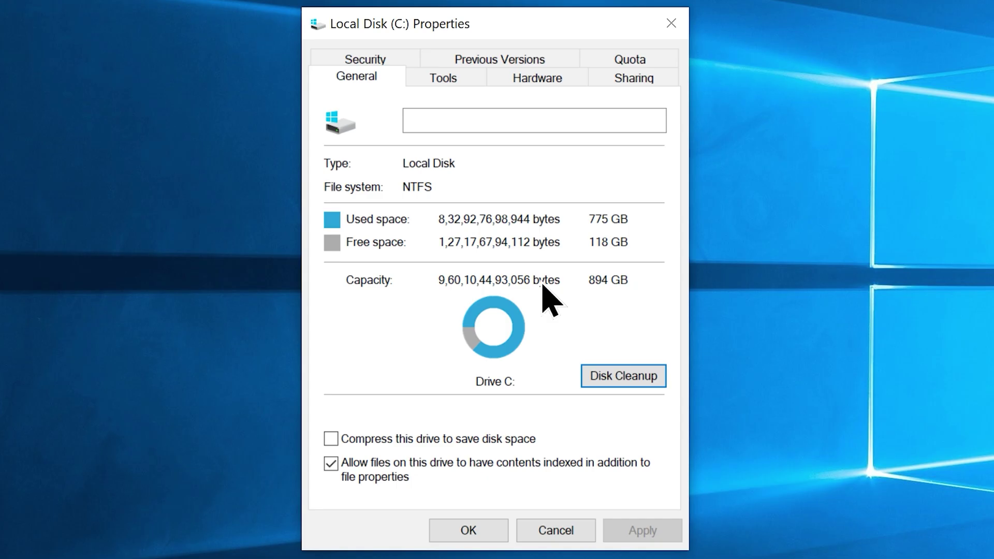
click(671, 23)
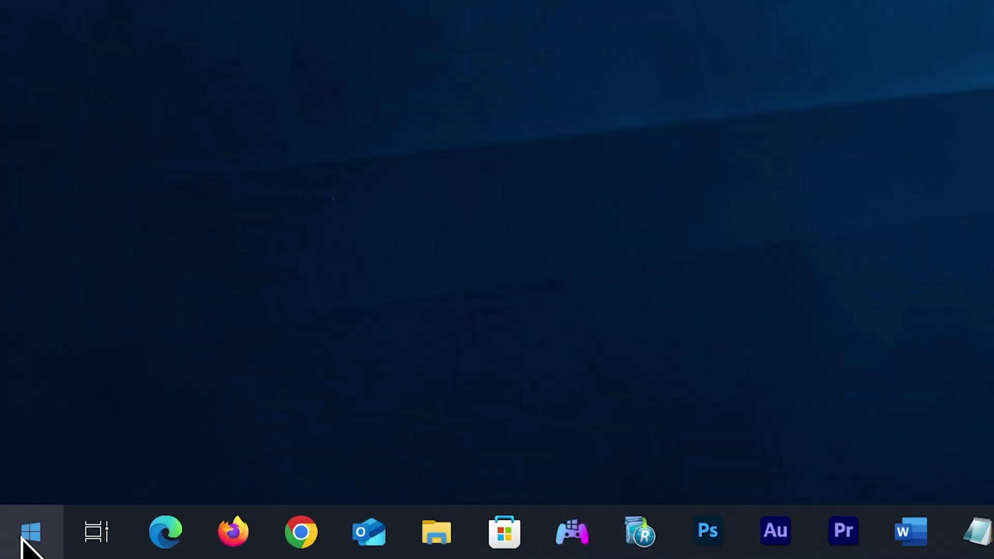
Open the Windows Temp folder via Run 'temp', granting permanent folder access
right_click(26, 548)
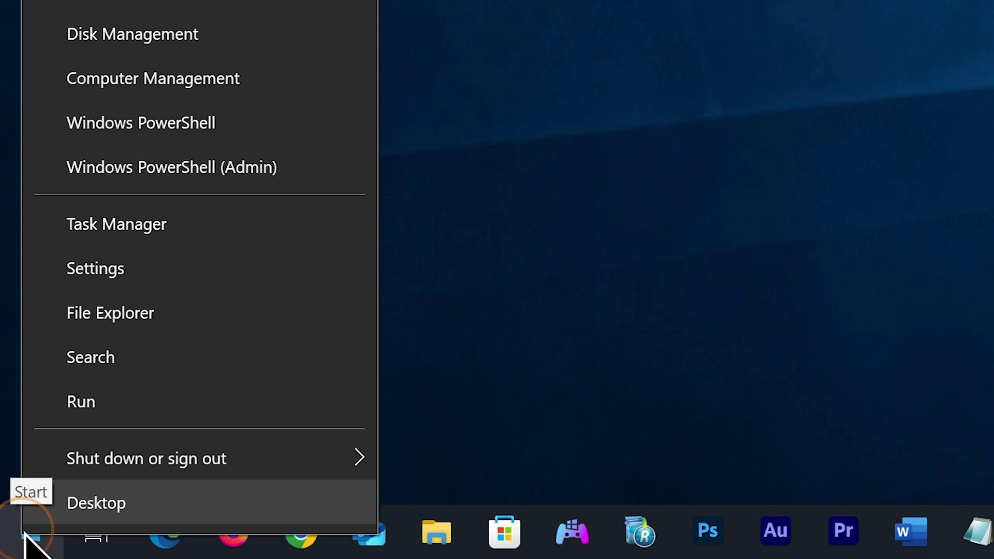
click(75, 404)
key(BackSpace)
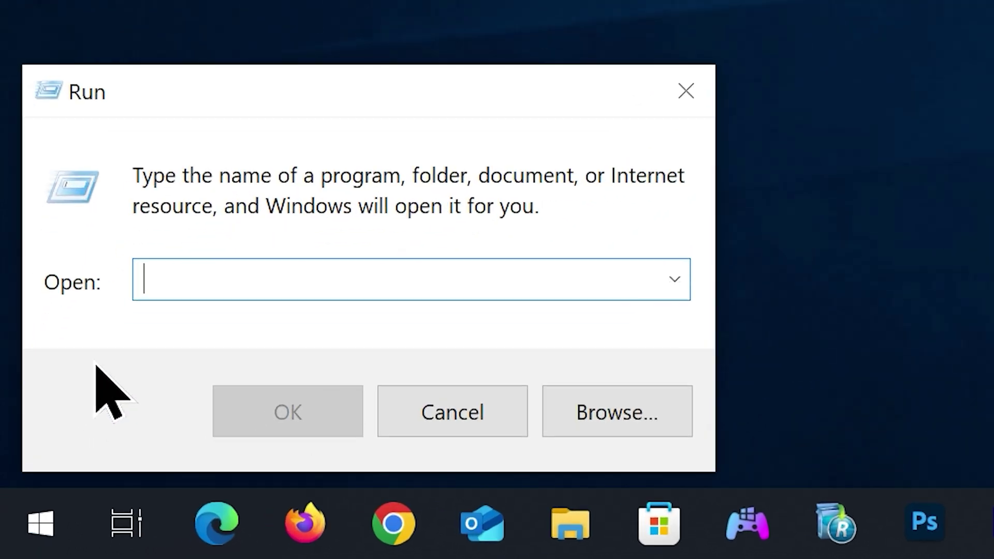
text(temp)
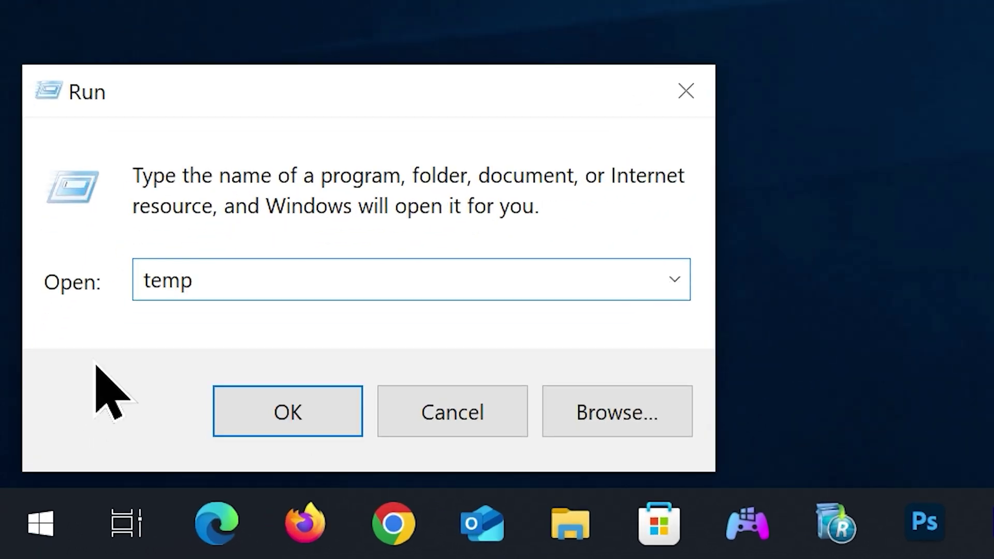
click(288, 418)
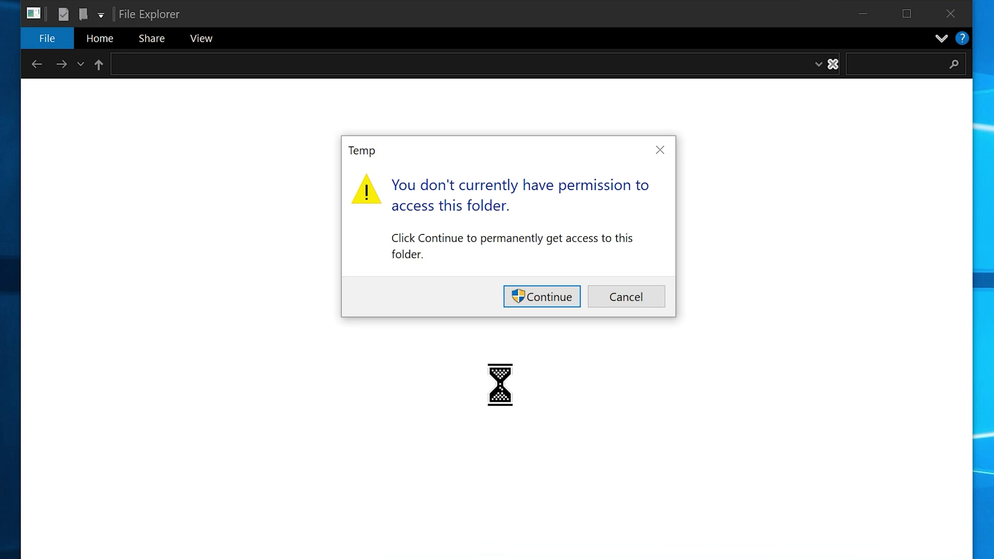
click(540, 298)
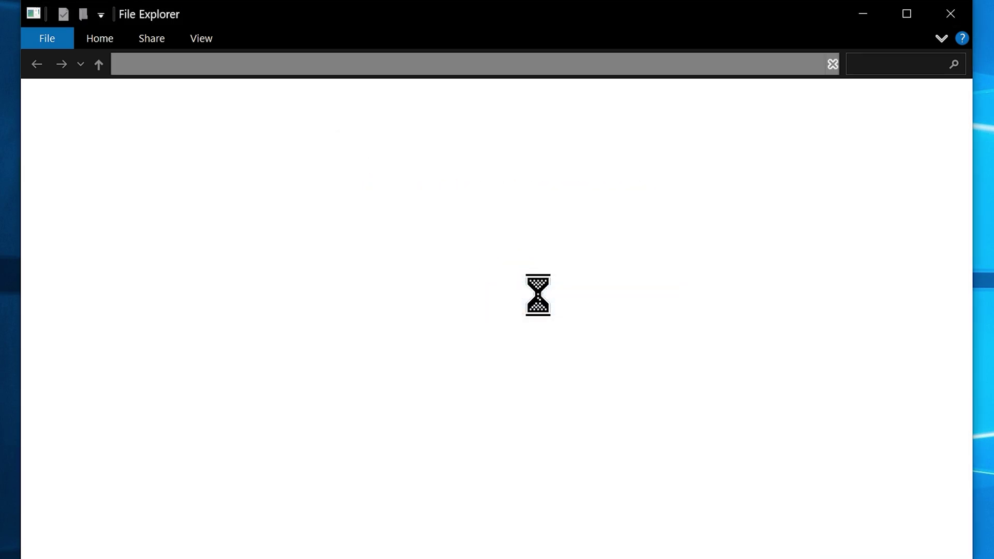
Permanently delete all 472 Temp files as administrator, skipping the ones still in use
drag(880, 116, 305, 539)
drag(632, 539, 584, 466)
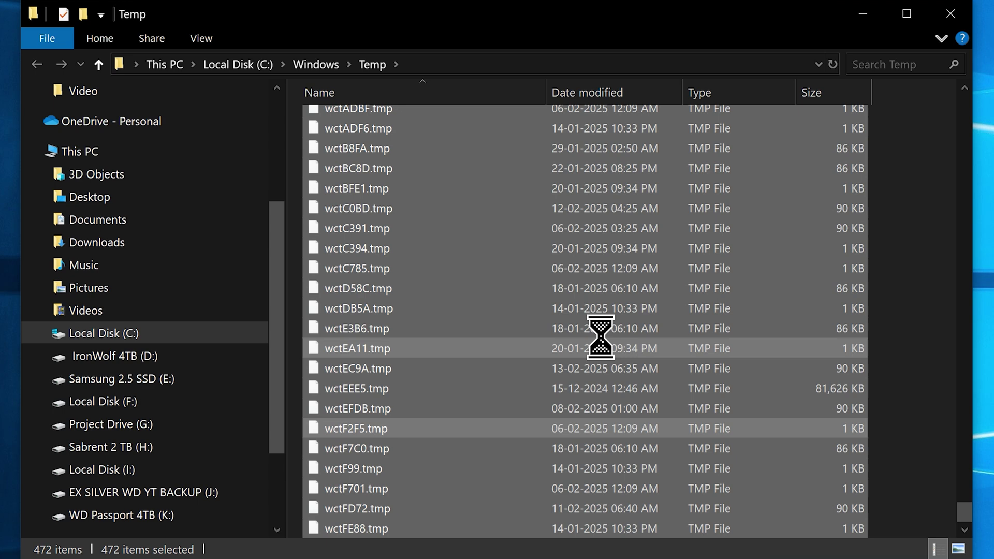
key(shift+Delete)
click(588, 290)
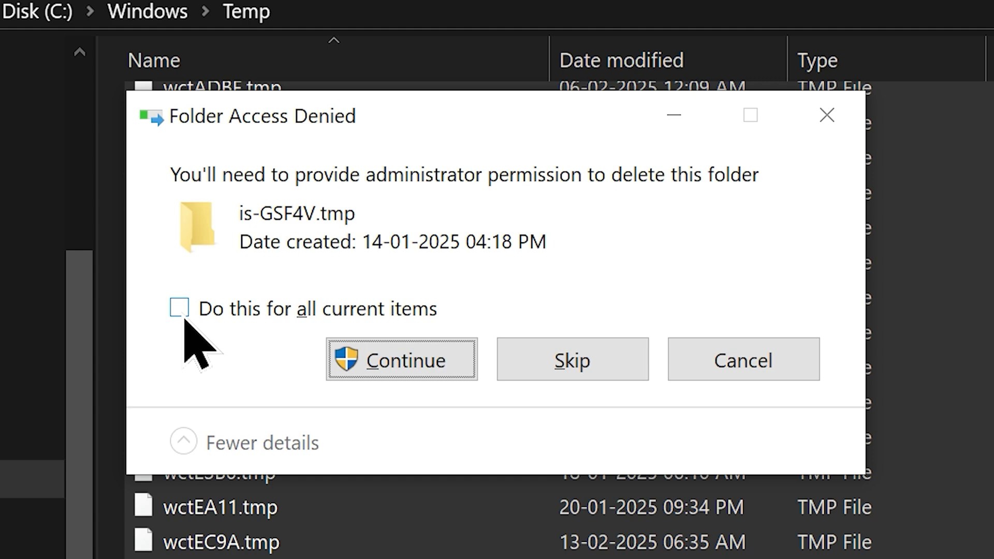
click(335, 238)
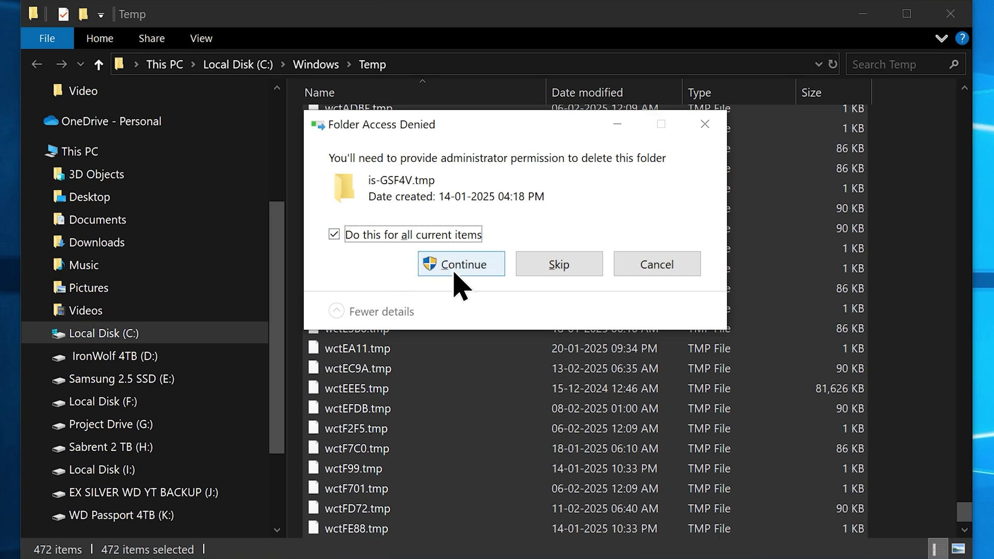
click(399, 359)
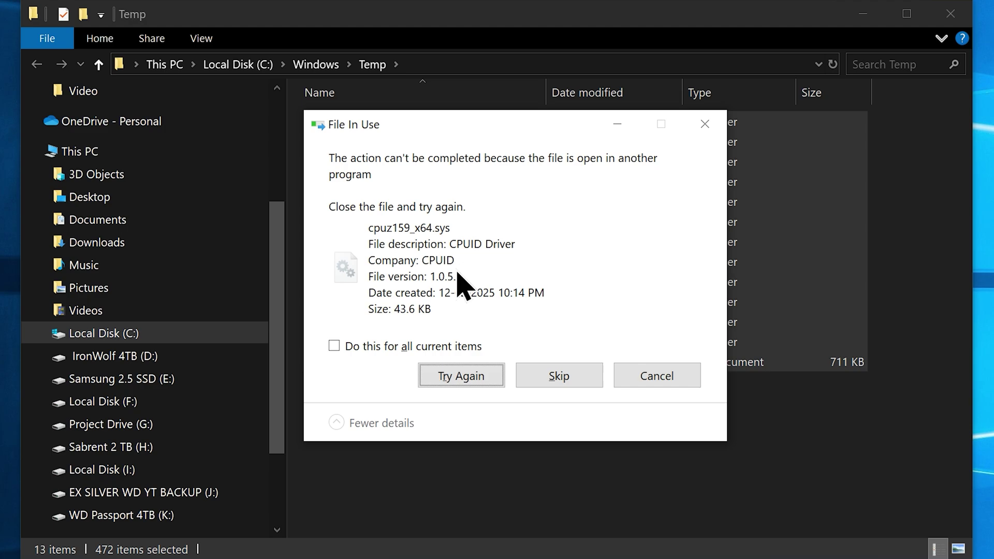
key(s)
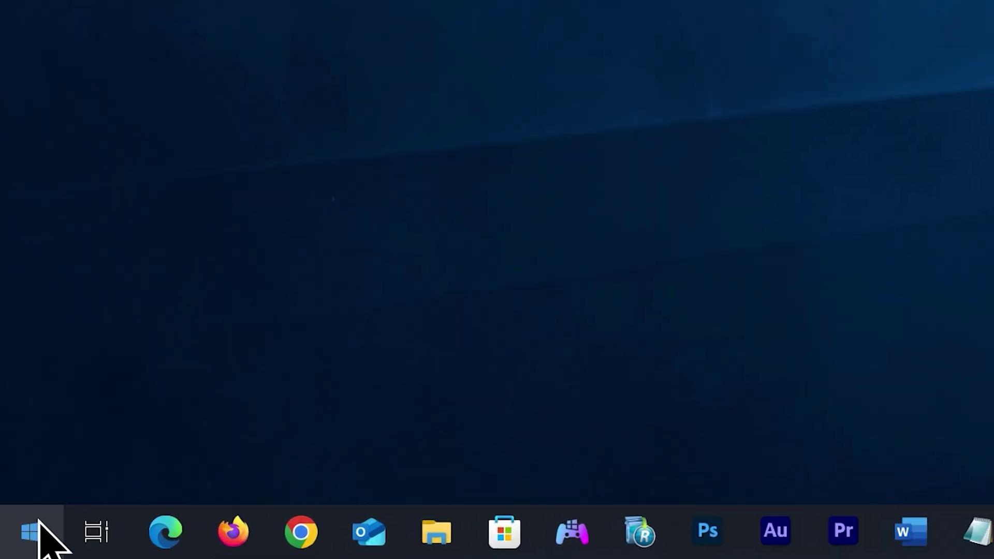
Open the user's Temp folder by running %temp%
right_click(31, 528)
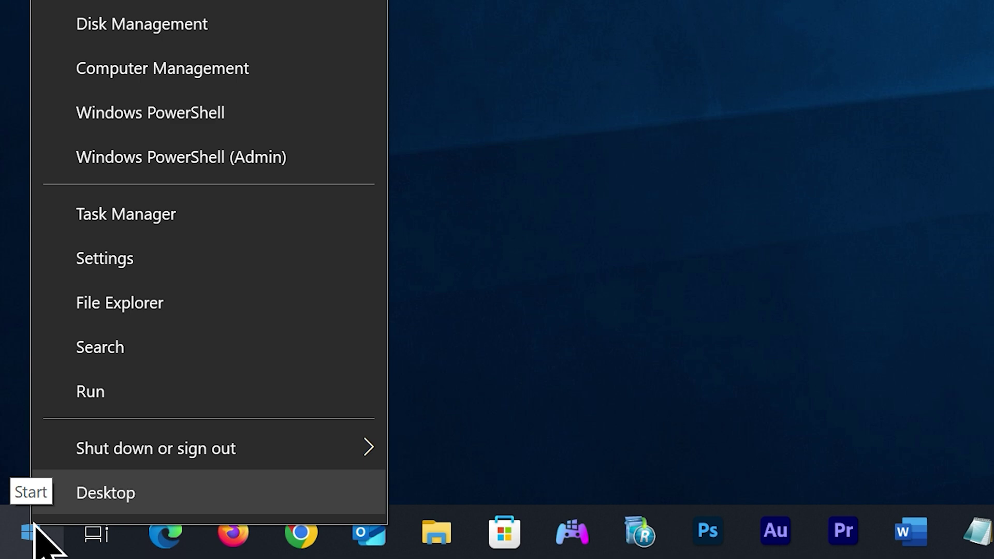
click(80, 399)
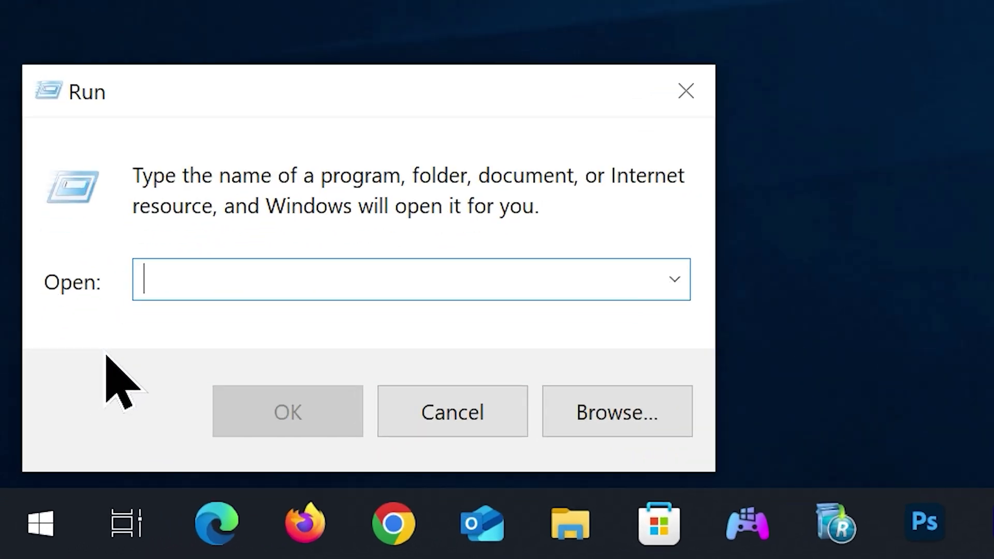
text(%temp%)
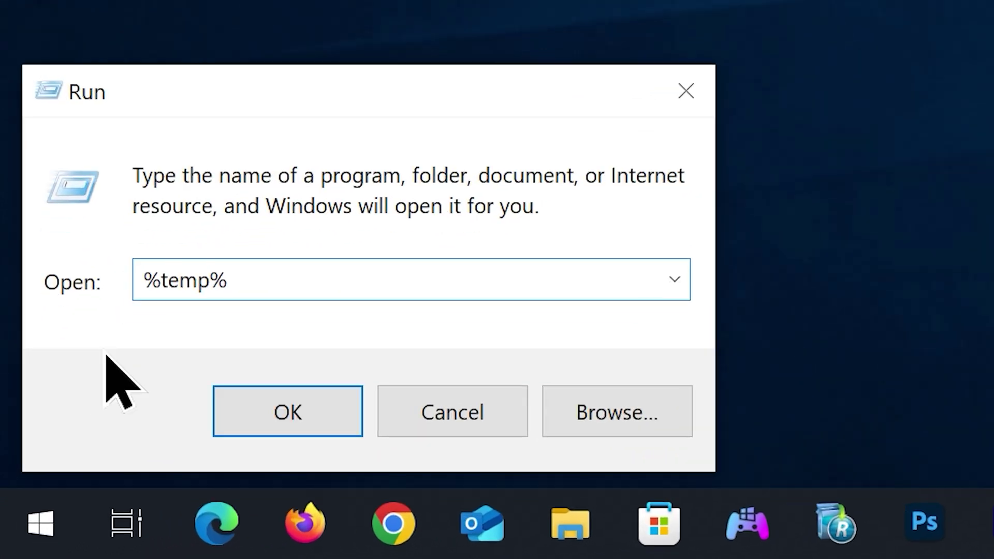
click(282, 417)
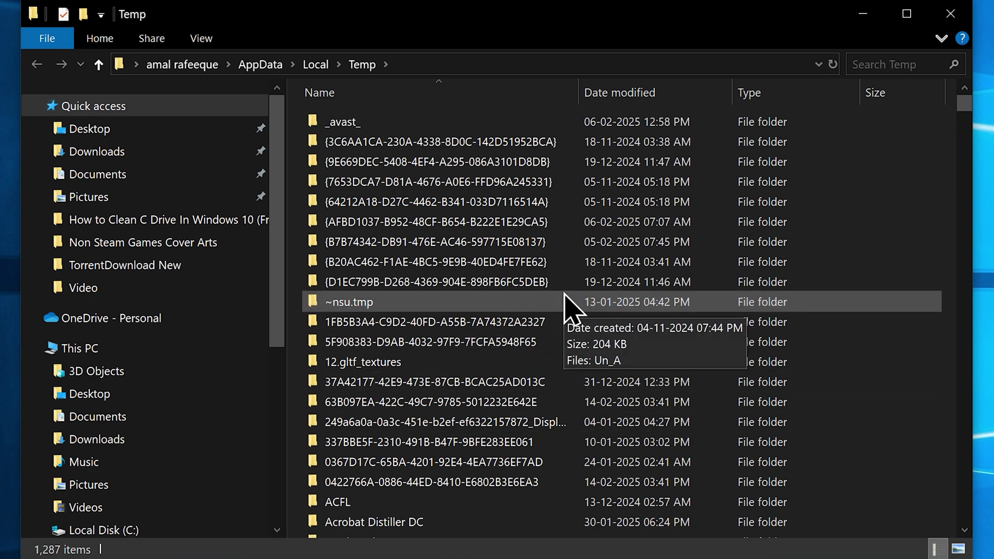
Permanently delete all 1,287 items, applying the choice to all denied items and stopping at in-use files
key(ctrl+a)
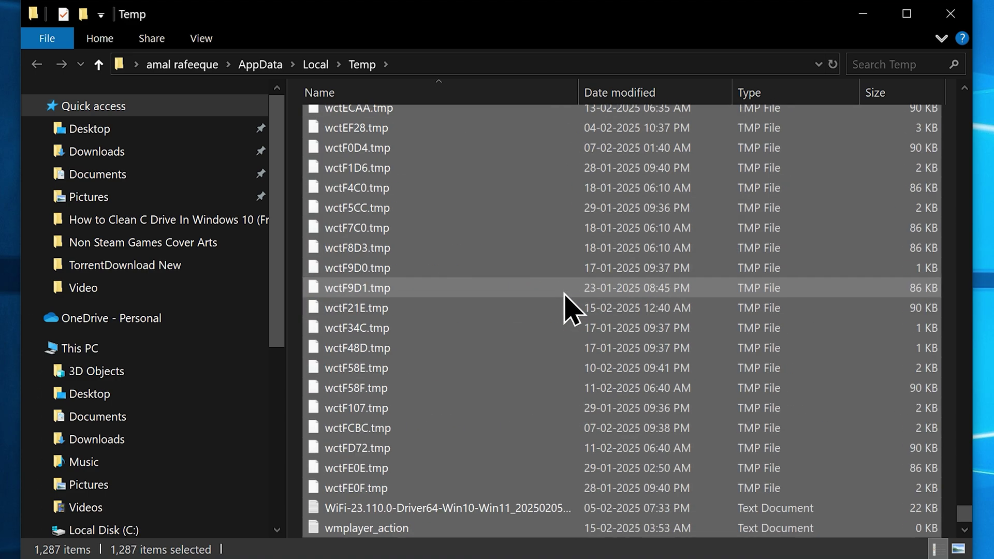
key(shift+Delete)
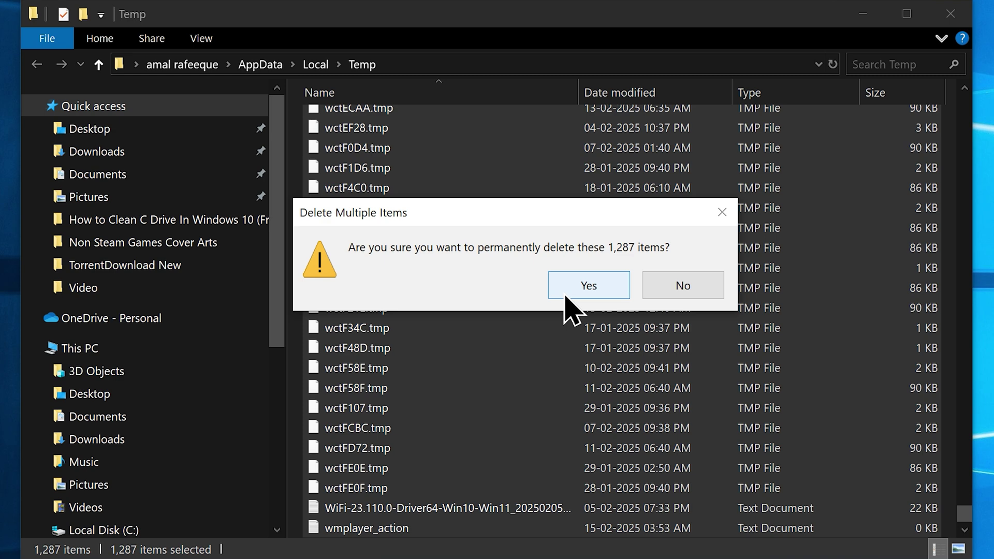
click(566, 297)
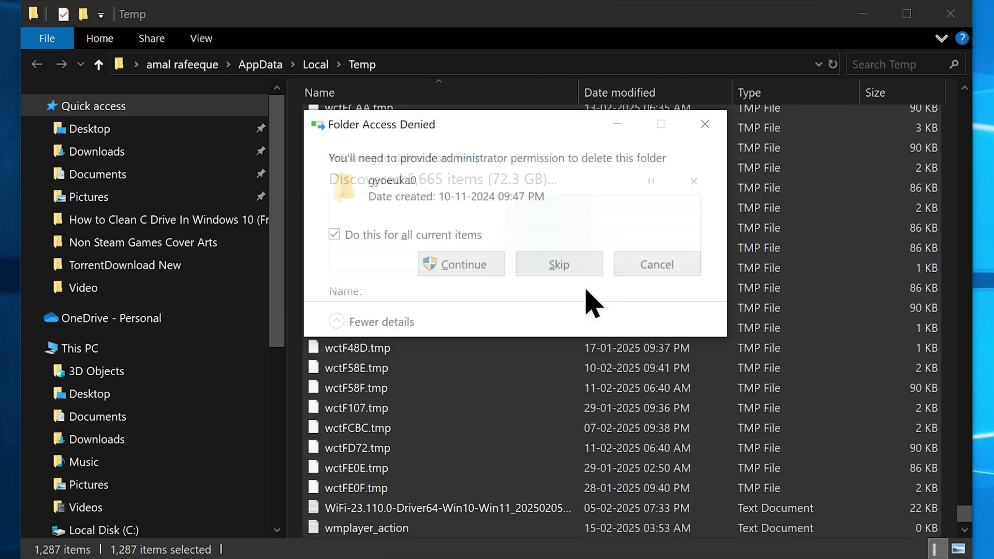
click(335, 235)
click(336, 235)
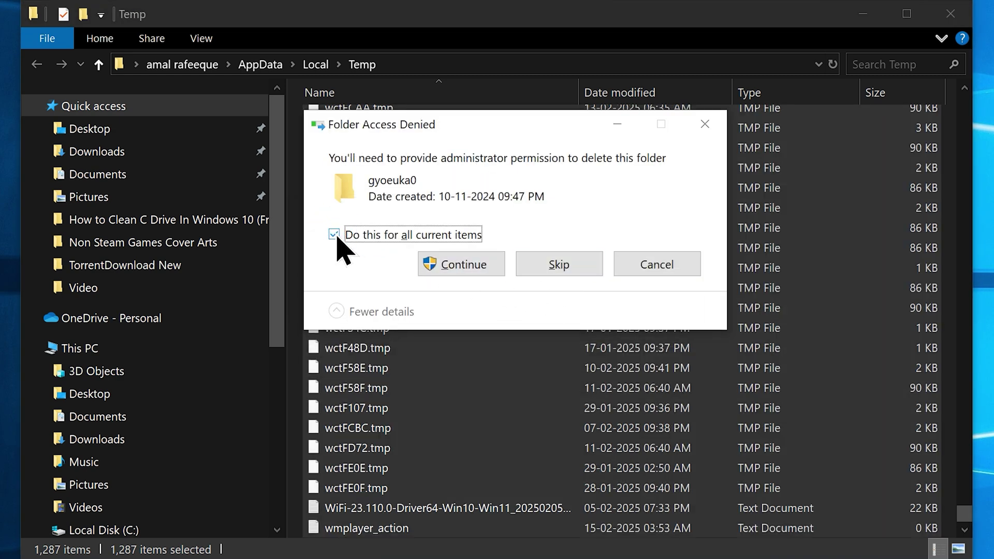
click(457, 268)
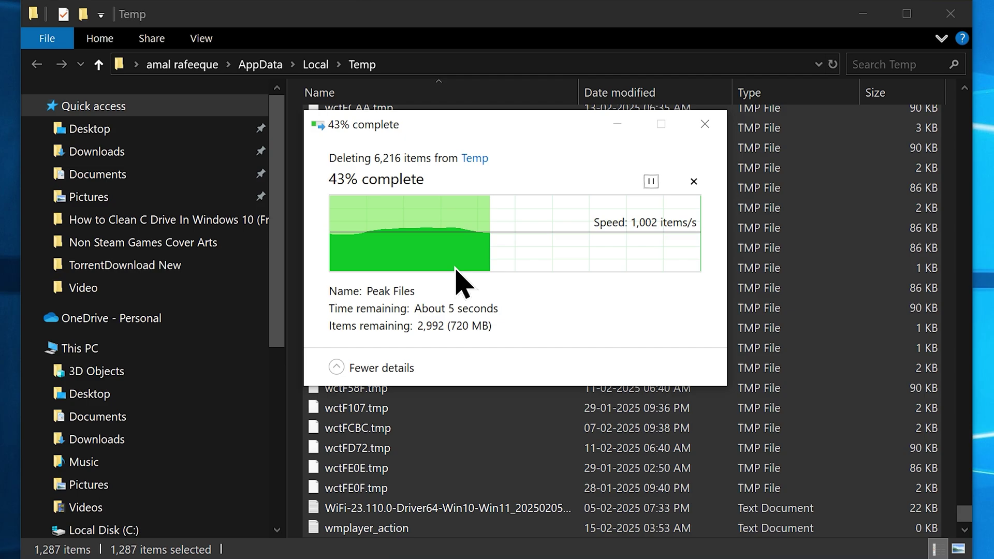
click(704, 124)
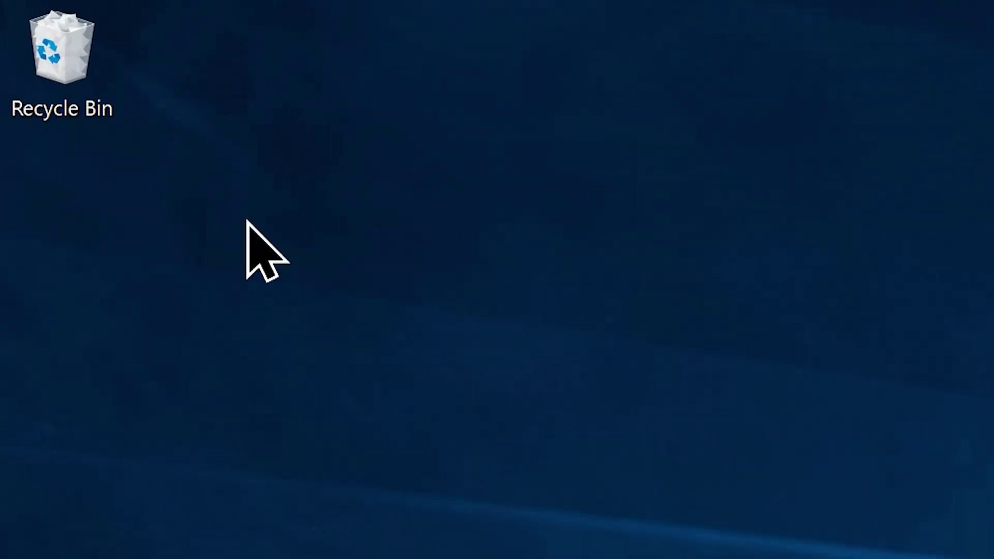
double_click(12, 21)
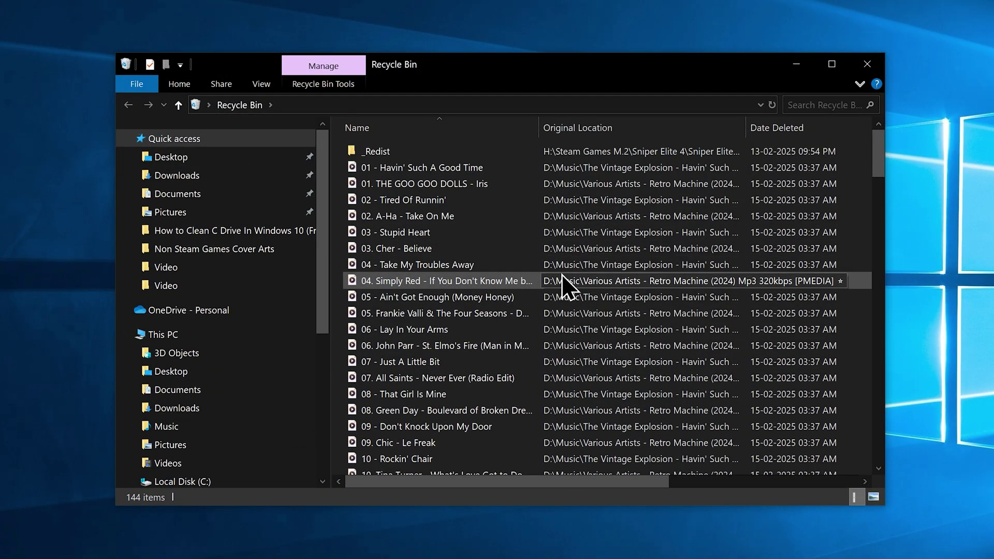
scroll(564, 285, down, 20)
scroll(564, 286, up, 20)
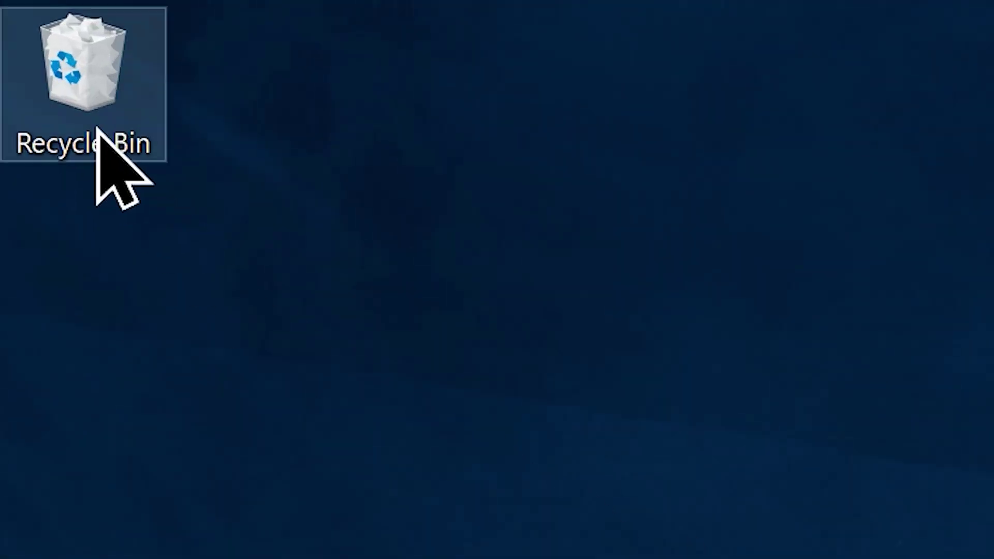
Use Empty Recycle Bin on the desktop icon and confirm permanent deletion of all items
right_click(97, 128)
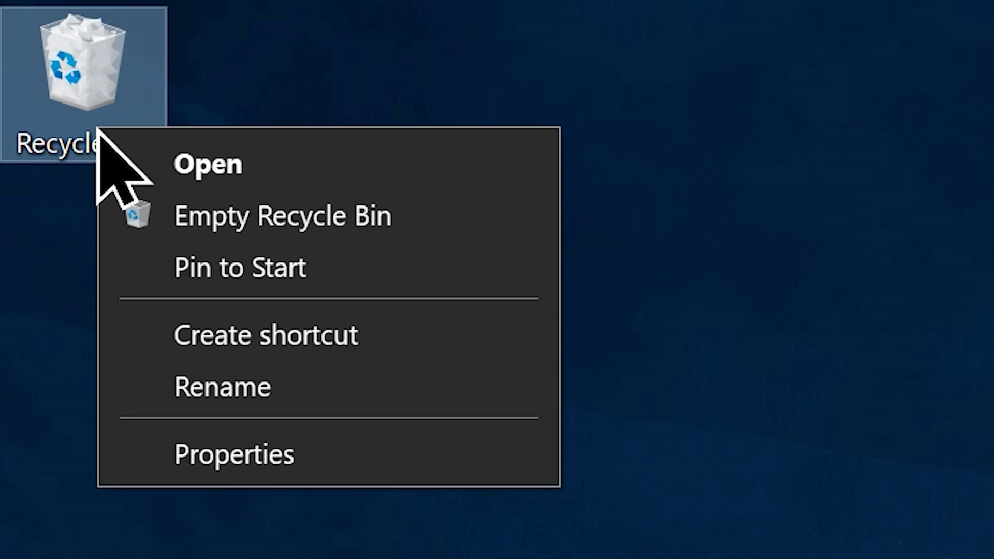
click(241, 222)
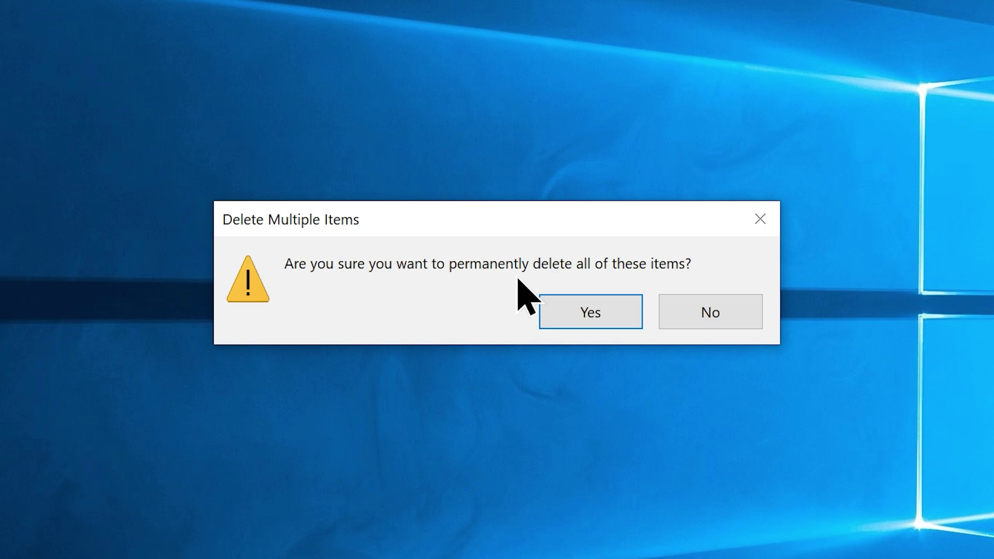
click(588, 317)
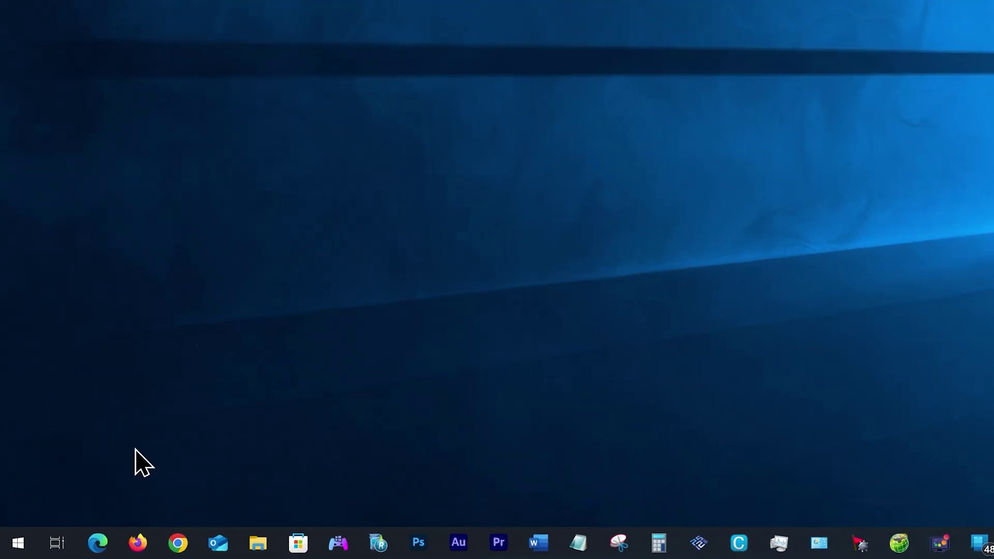
Uninstall Copilot from Apps & features in Windows Settings
click(11, 550)
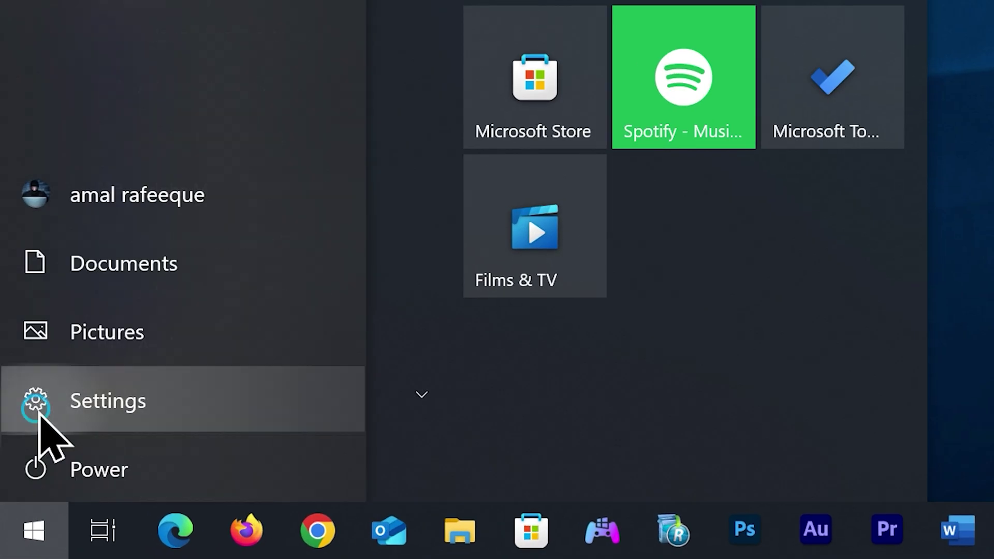
click(38, 411)
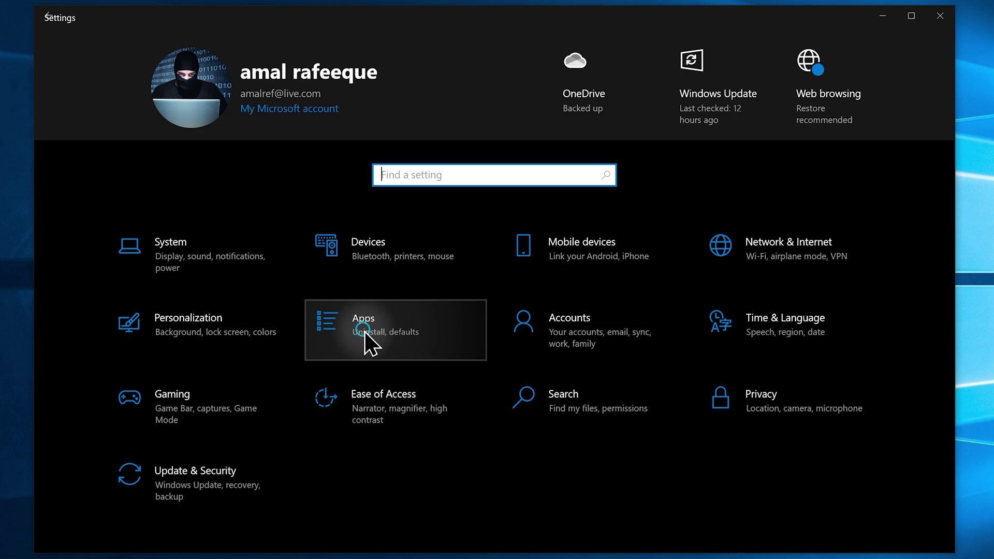
click(370, 341)
scroll(370, 373, down, 5)
scroll(209, 228, down, 6)
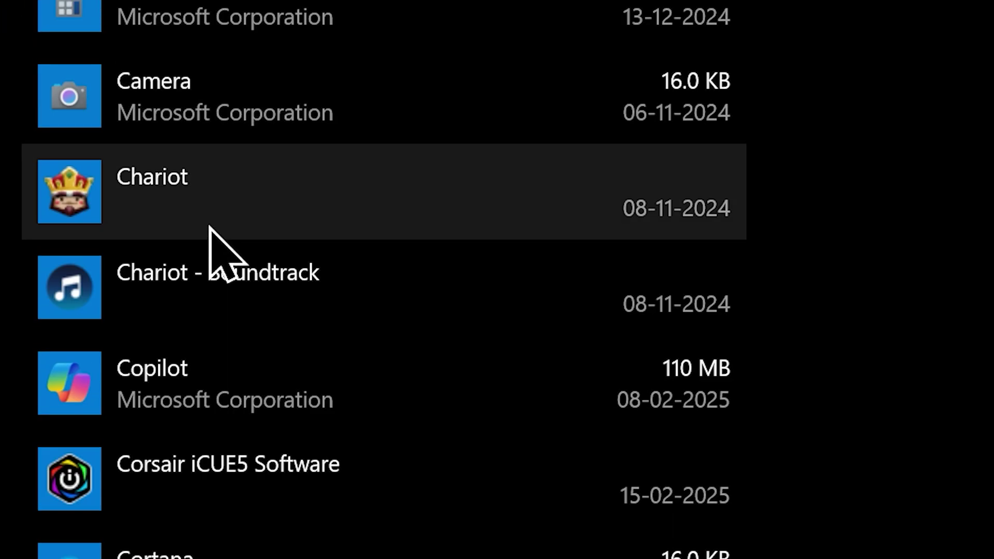
click(210, 228)
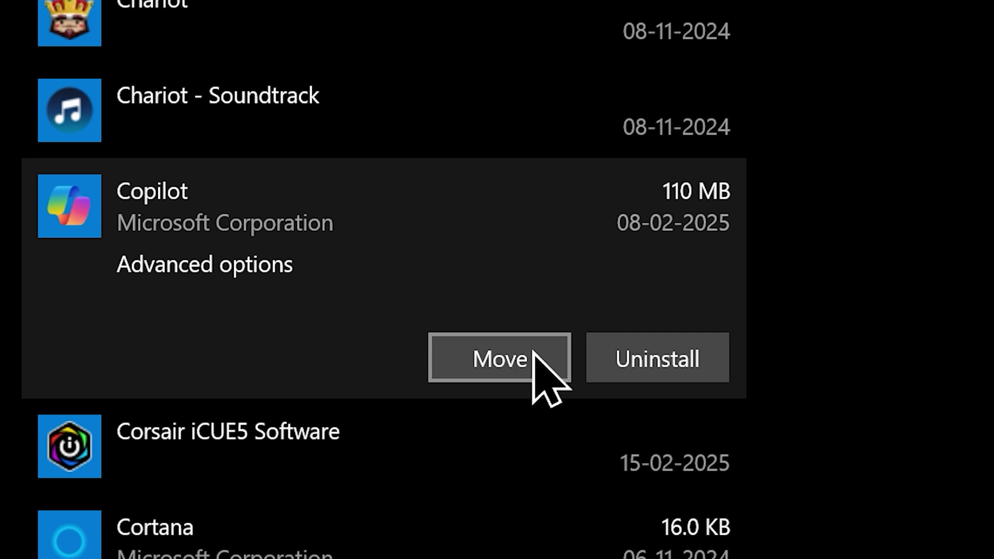
click(624, 362)
click(788, 283)
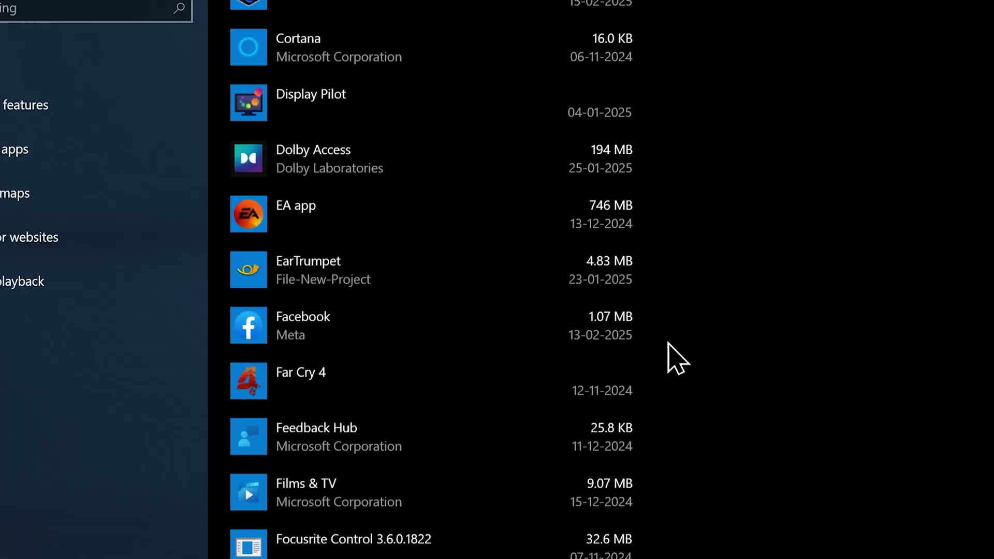
Uninstall Gaming Services from the same apps list
scroll(642, 369, down, 3)
scroll(640, 370, down, 5)
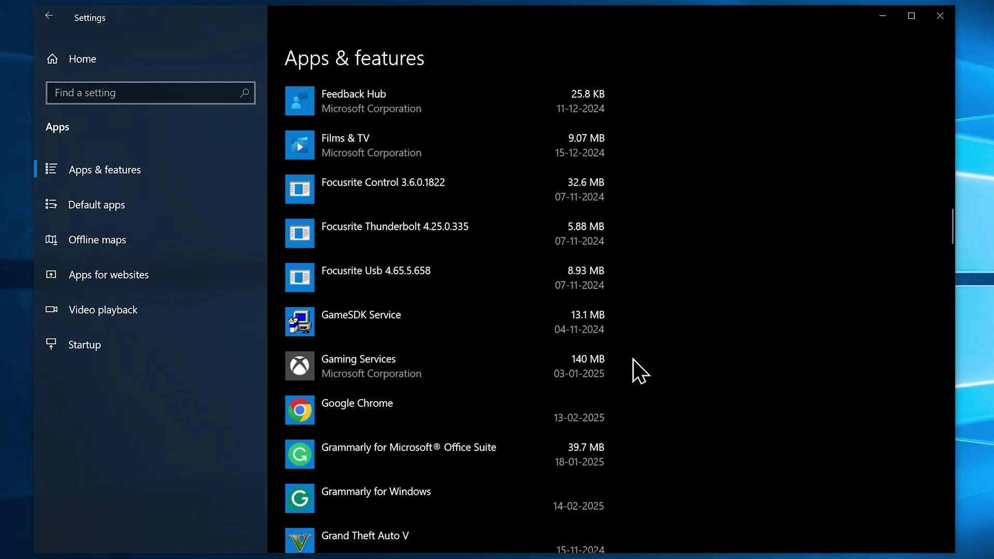
click(559, 296)
click(560, 352)
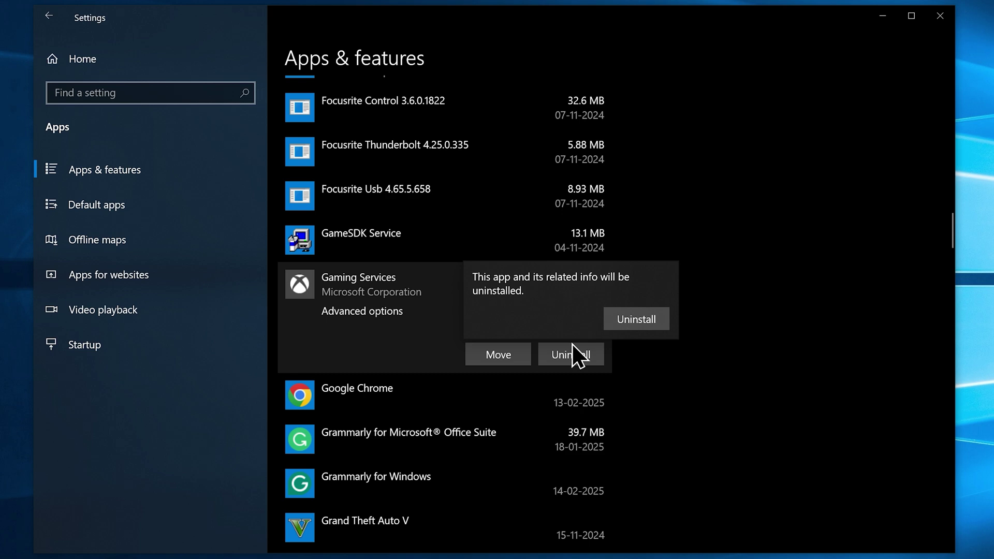
click(626, 319)
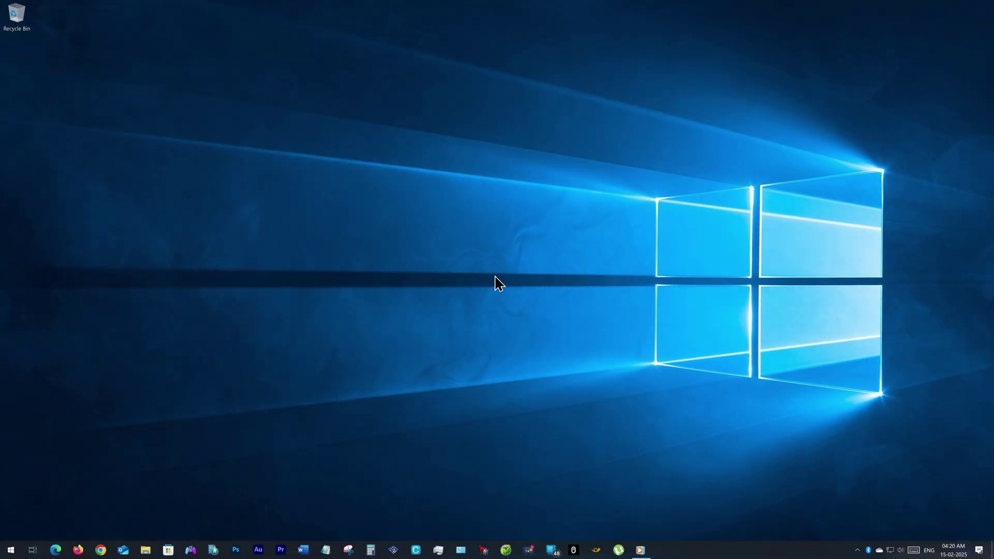